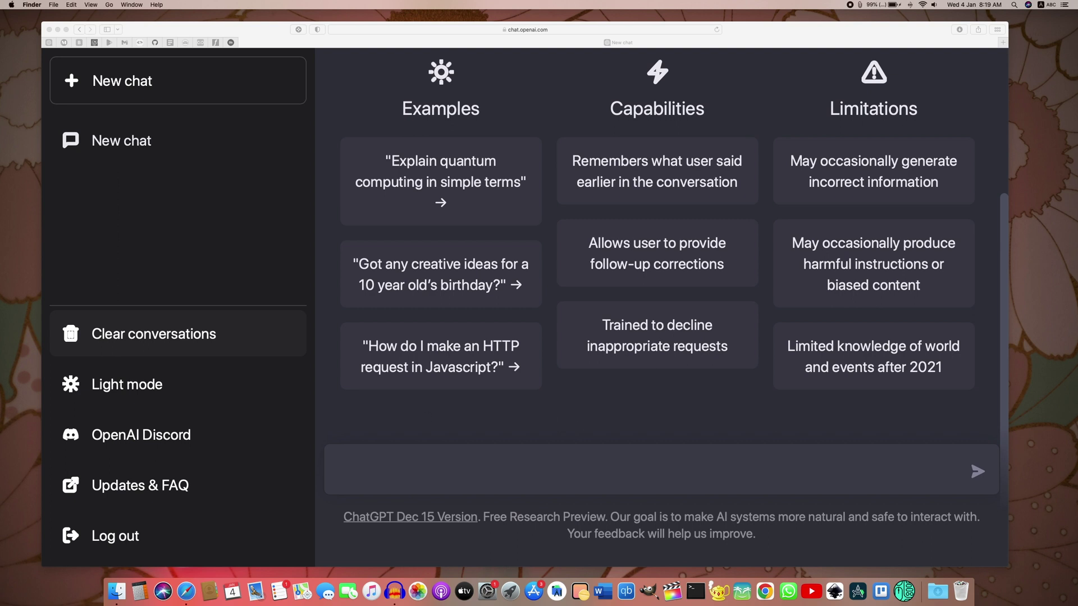
Focus the message box on ChatGPT's empty new-chat page in Safari.
left_click(427, 468)
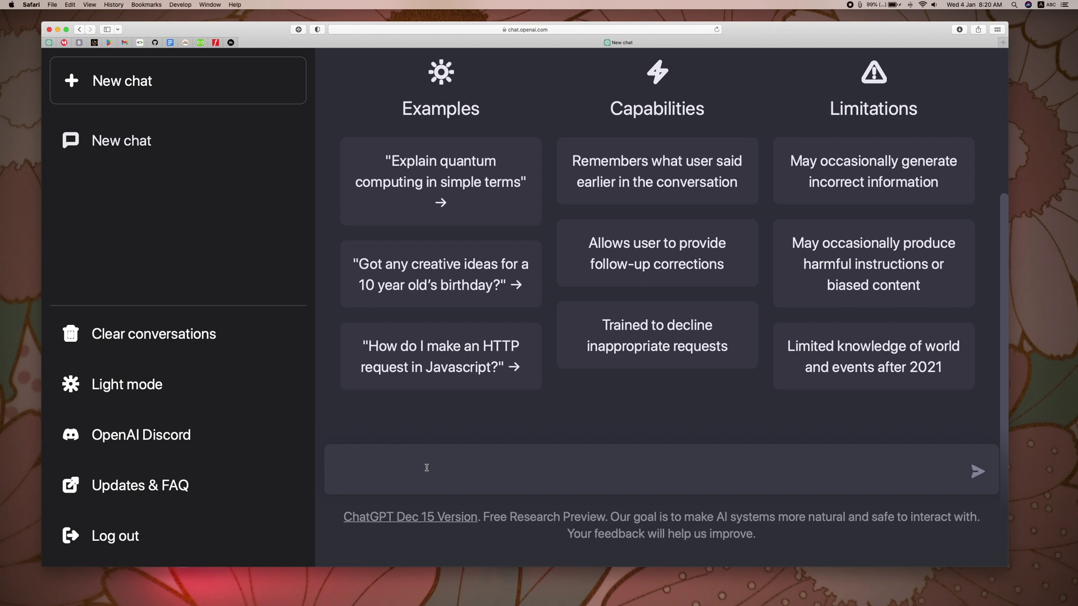
Write and send the prompt 'Translate "Thank You" to German'.
type("Translate \"\"")
key("Left")
type("Thank You")
key("super+Left")
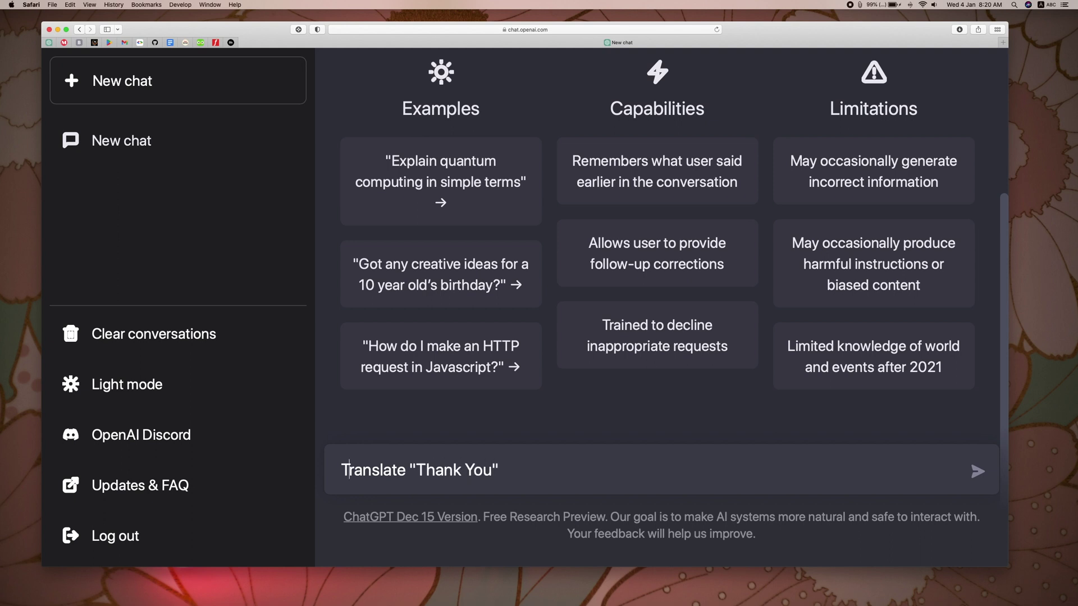
key("super+Right")
type("to German")
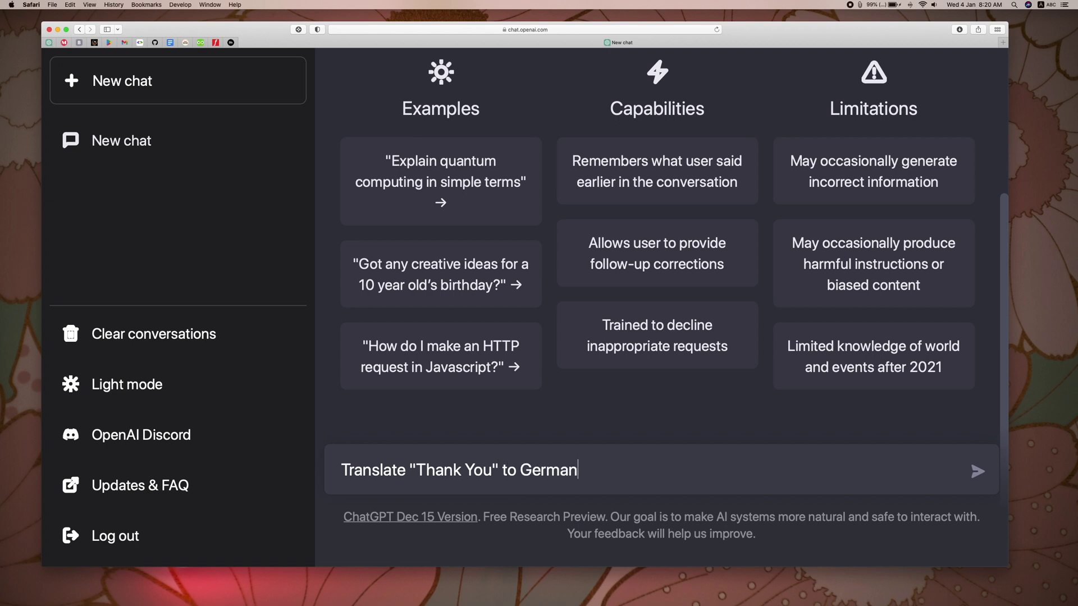
key("Return")
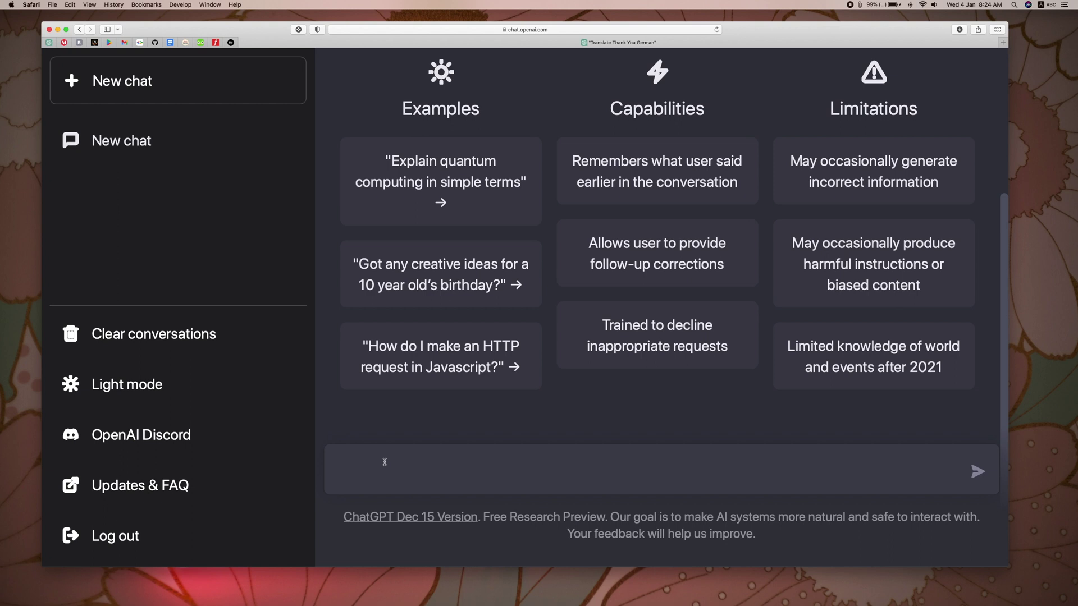
Send 'Do you know Malayalam language ?' and switch input to the Malayalam keyboard.
type("Do you know Mala")
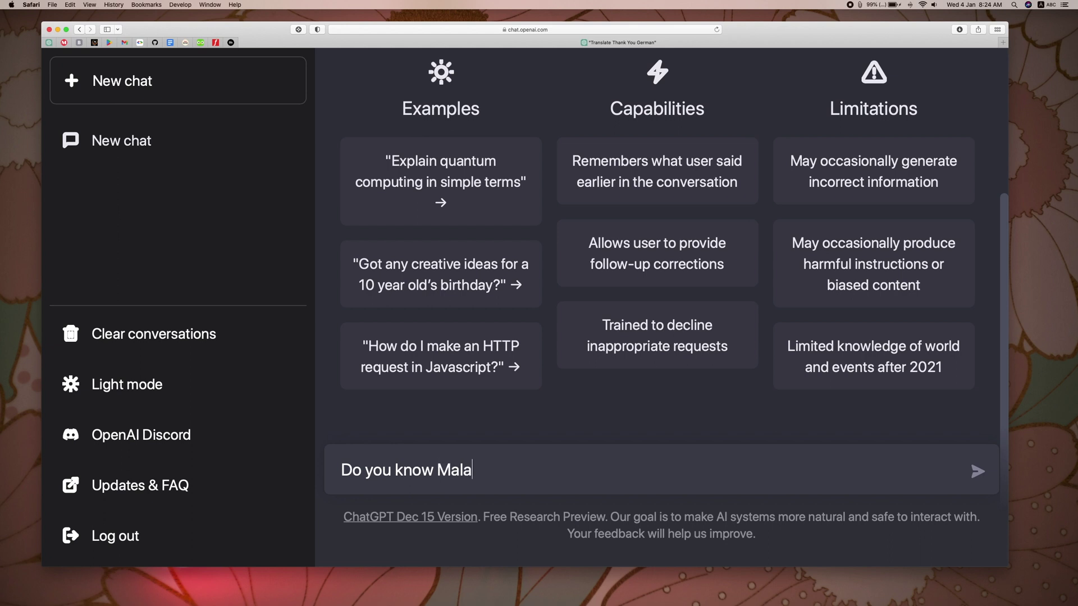
type("yalam lang")
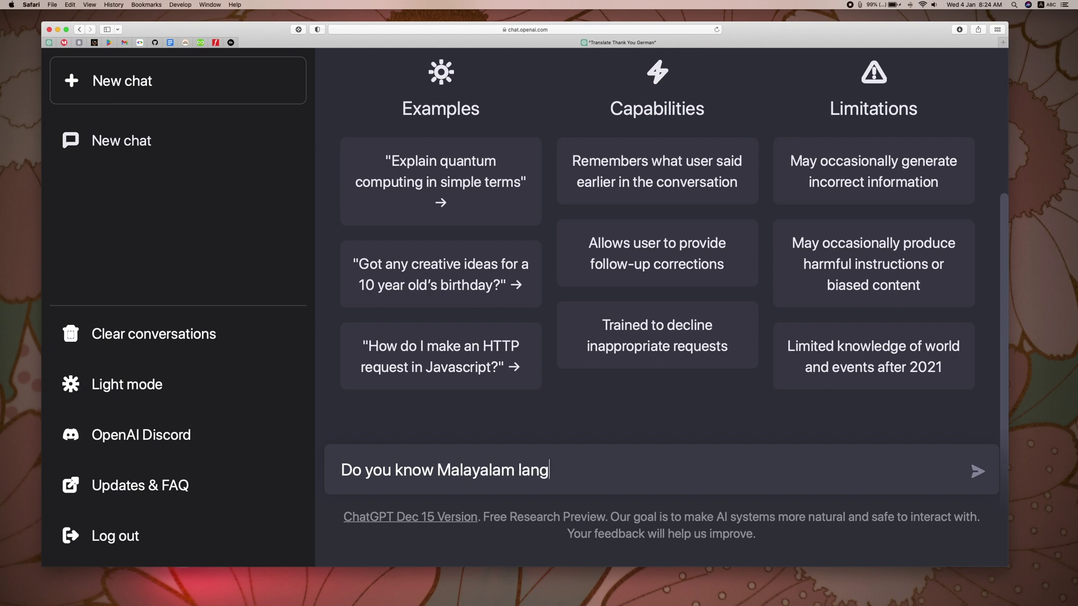
type("uage ?")
key("Return")
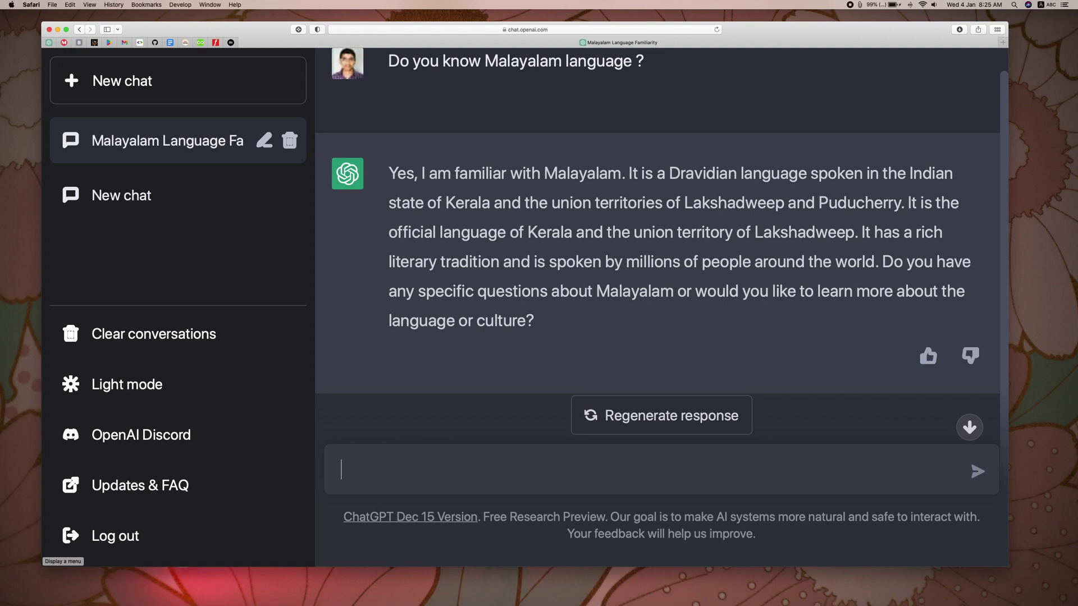
key("ctrl+space")
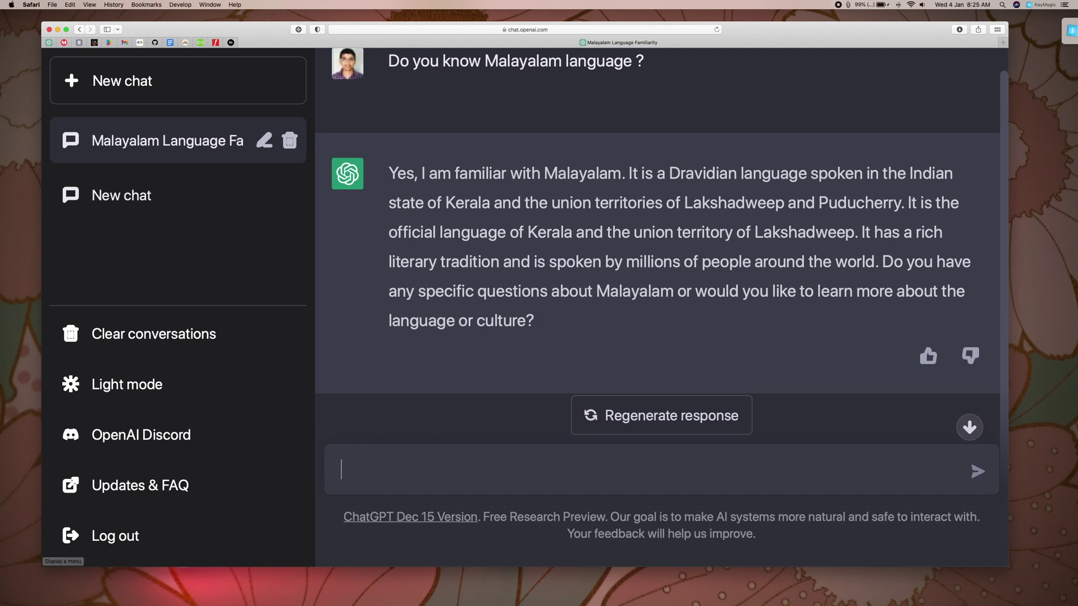
Send the Malayalam question 'മോഹൻ ലാൽ ആരാണ് ?'.
type("മോഹ്")
type("ൻ ലാൽ")
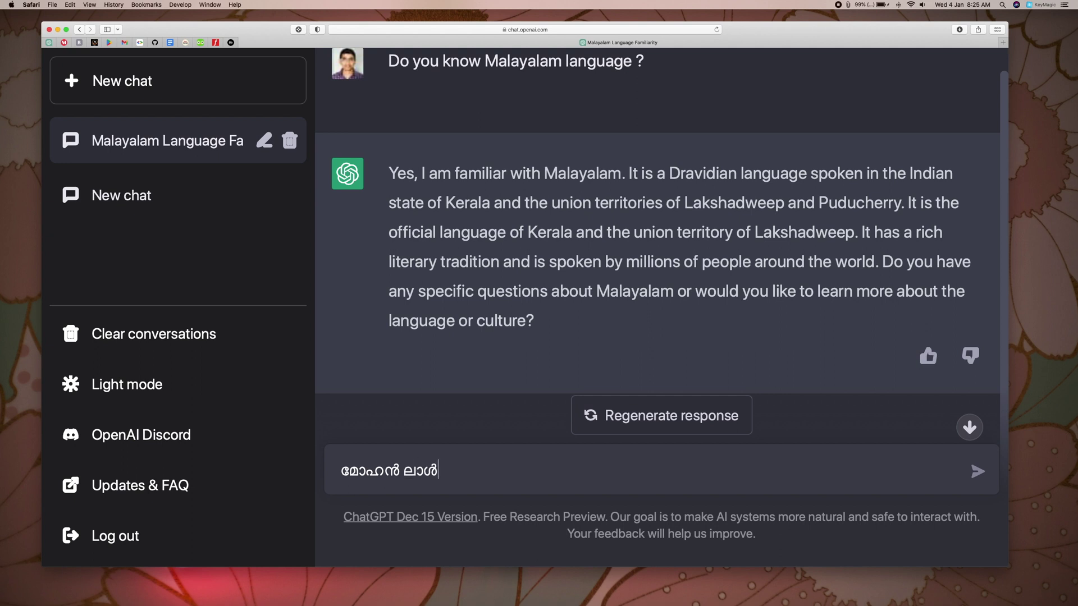
key("BackSpace")
type("ക്്")
key("BackSpace")
key("BackSpace")
type("ൽ ആ")
type("രാ")
type("ണ്")
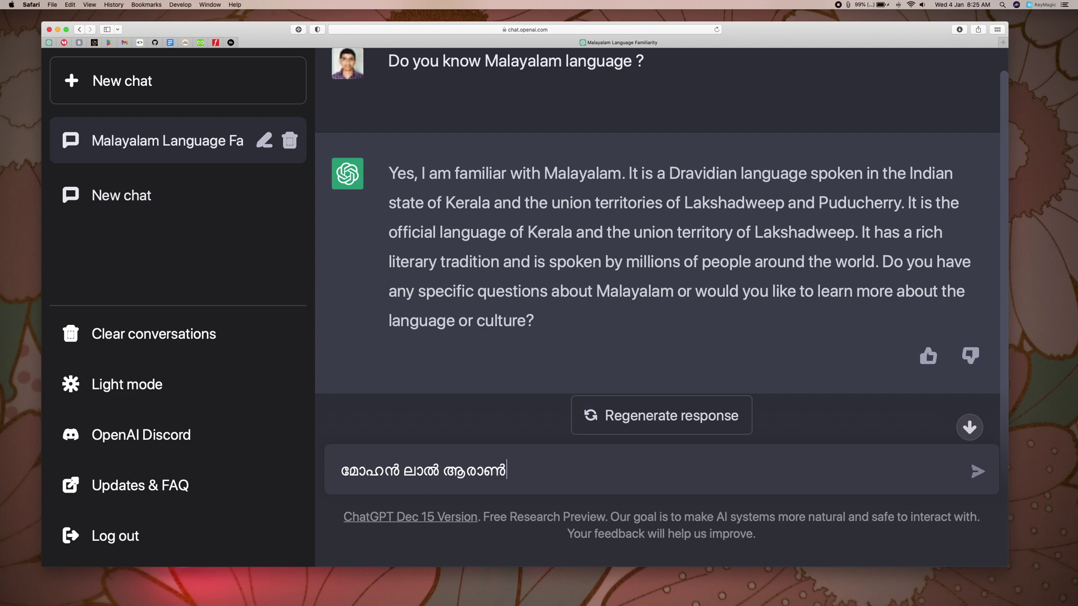
type(" ?")
key("Return")
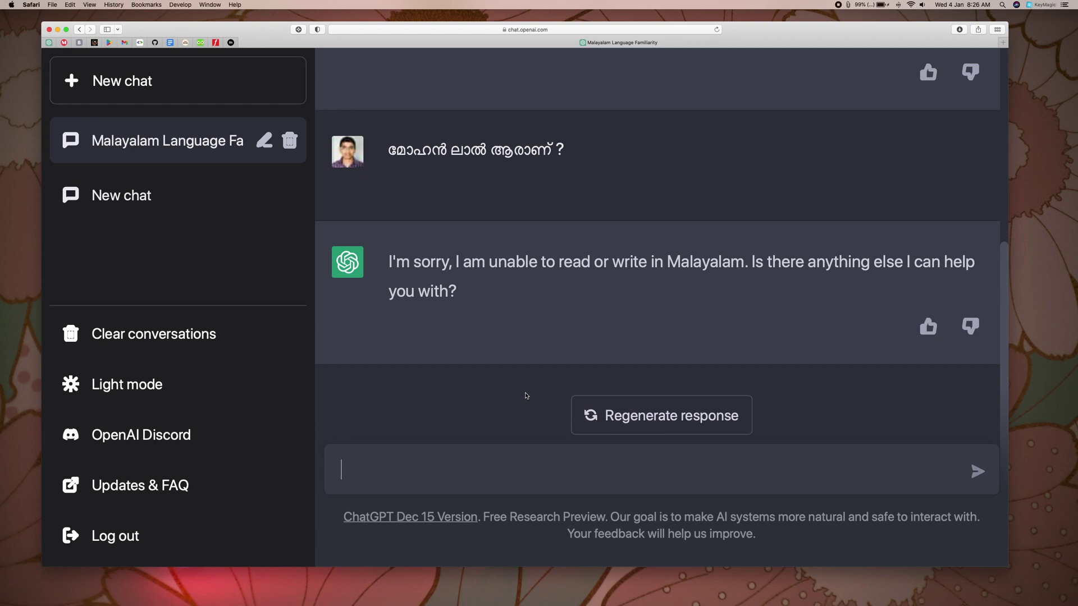
Regenerate the reply to the Malayalam question so it answers in Malayalam.
left_click(643, 418)
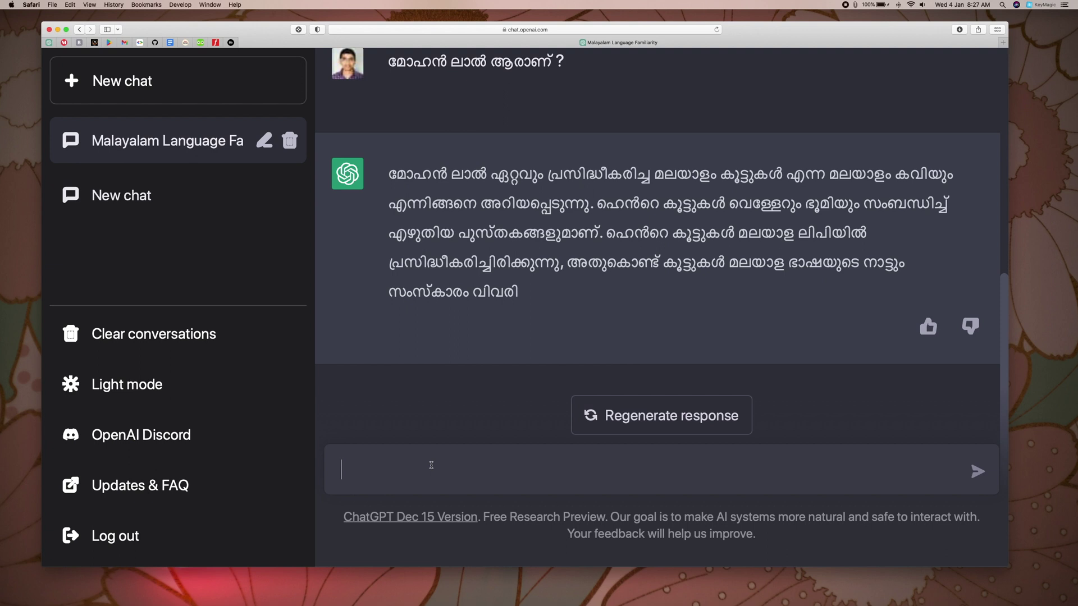
Send the Malayalam question 'മലയാളത്തിലെ ആദ്യത്തെ നോവൽ ഏതാണ് ?', correcting typos.
type("മല")
type("യാളറ്റ്")
type("ത്തിലെ അ")
type("ാദ്യ")
type("്")
key("BackSpace")
type("ത്തെ")
type(" നോവ")
type("ൽ ")
type("എഹ്")
key("BackSpace")
key("BackSpace")
key("BackSpace")
type("ഏഹ്റ്റ")
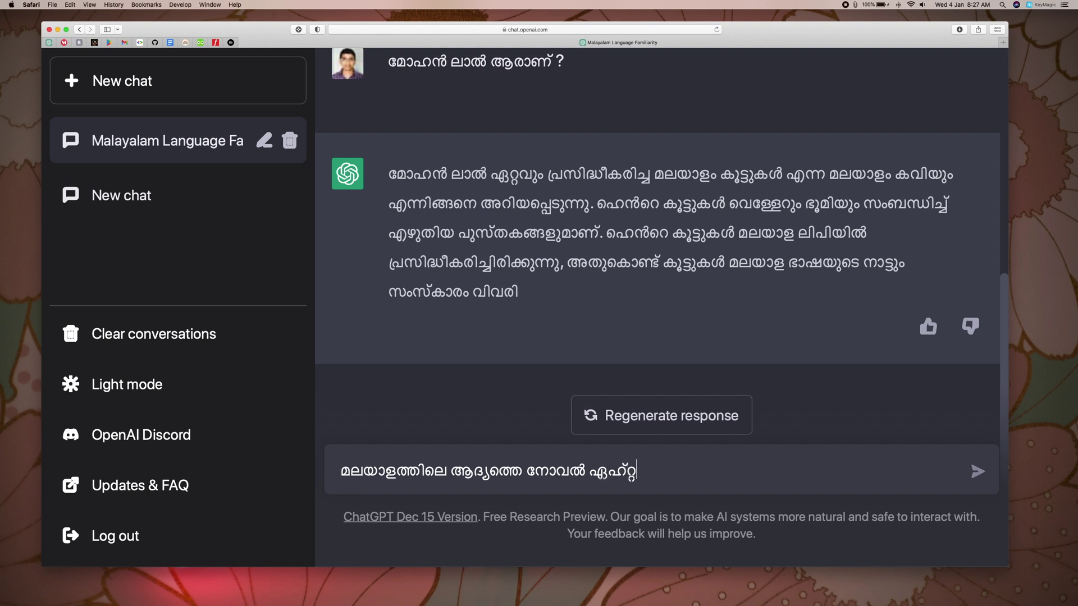
key("BackSpace")
key("BackSpace")
key("BackSpace")
key("BackSpace")
key("BackSpace")
type("ത്ാണ് ?")
key("Return")
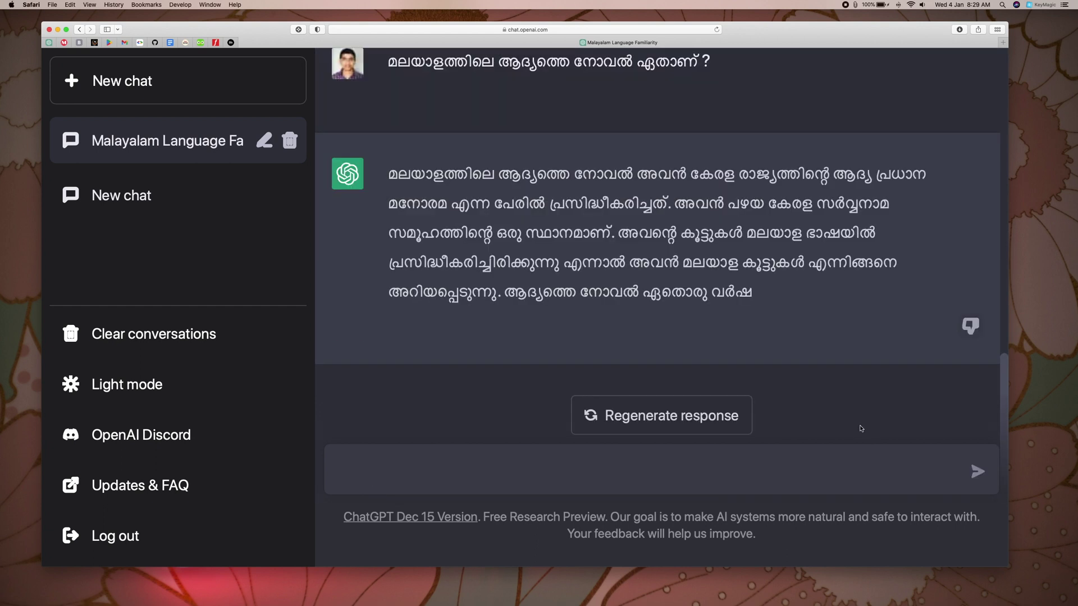
Thumbs-down the novel answer and delete the 'Malayalam Language Familiarity' chat.
left_click(964, 329)
left_click(289, 140)
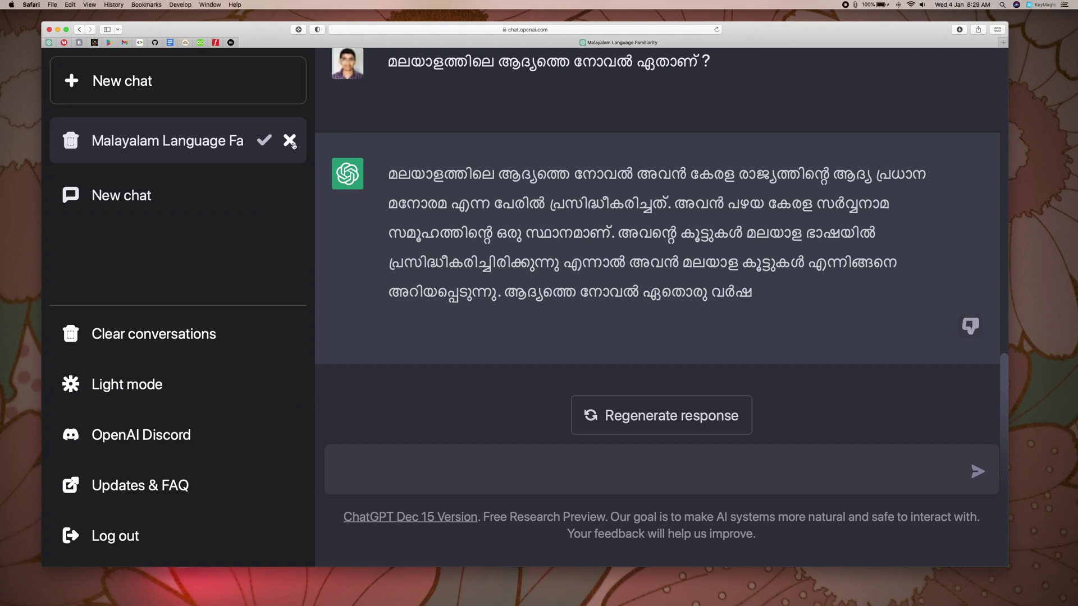
left_click(265, 141)
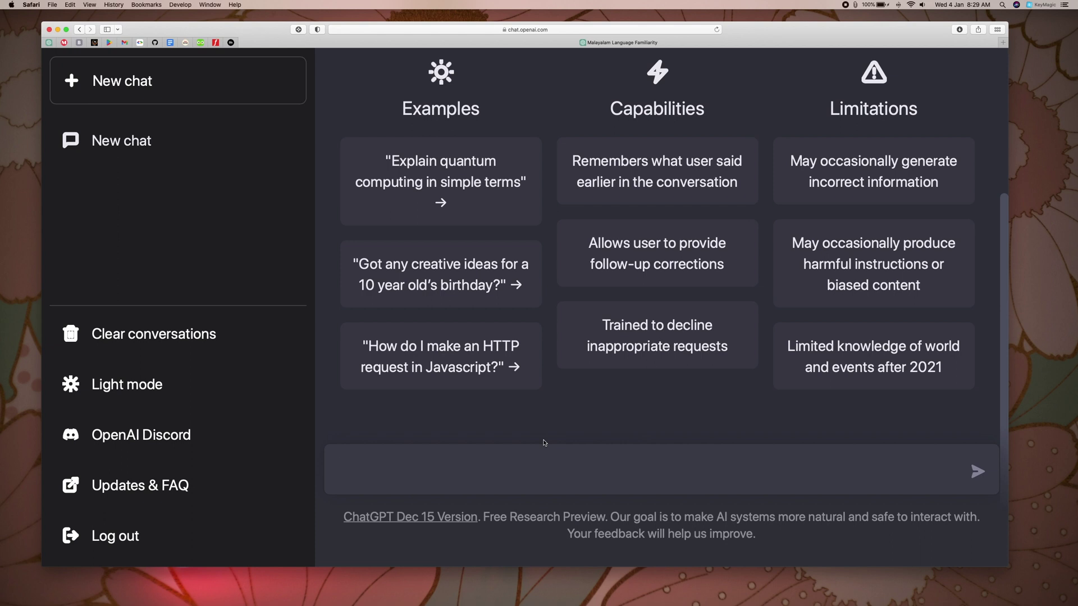
type("ഡ")
In English, send 'Give me tabular data of Indian Population' and review the 2011 Census table.
key("BackSpace")
key("ctrl+space")
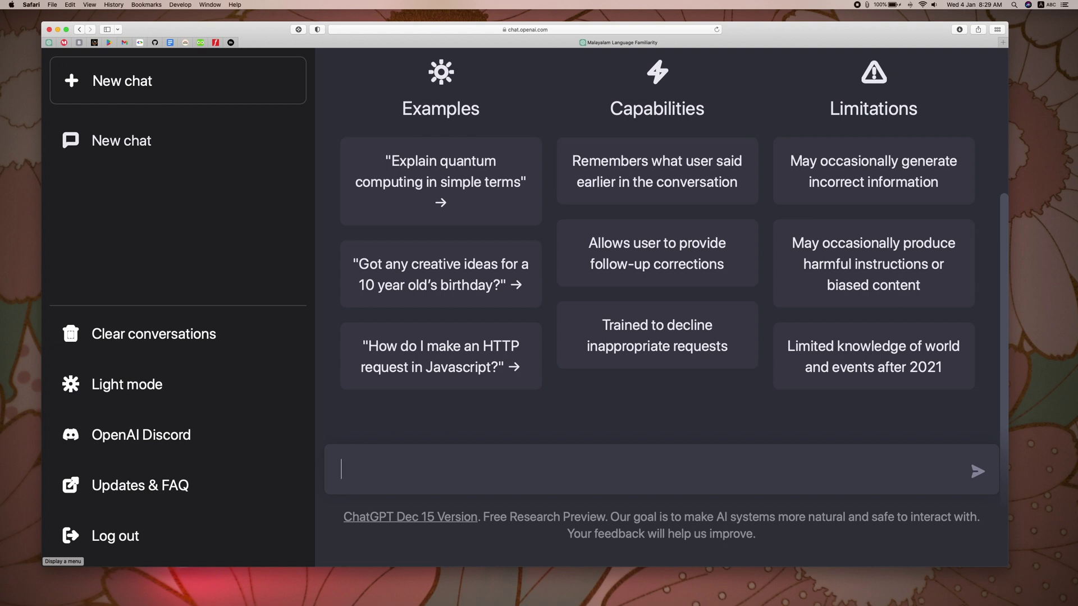
type("Give ")
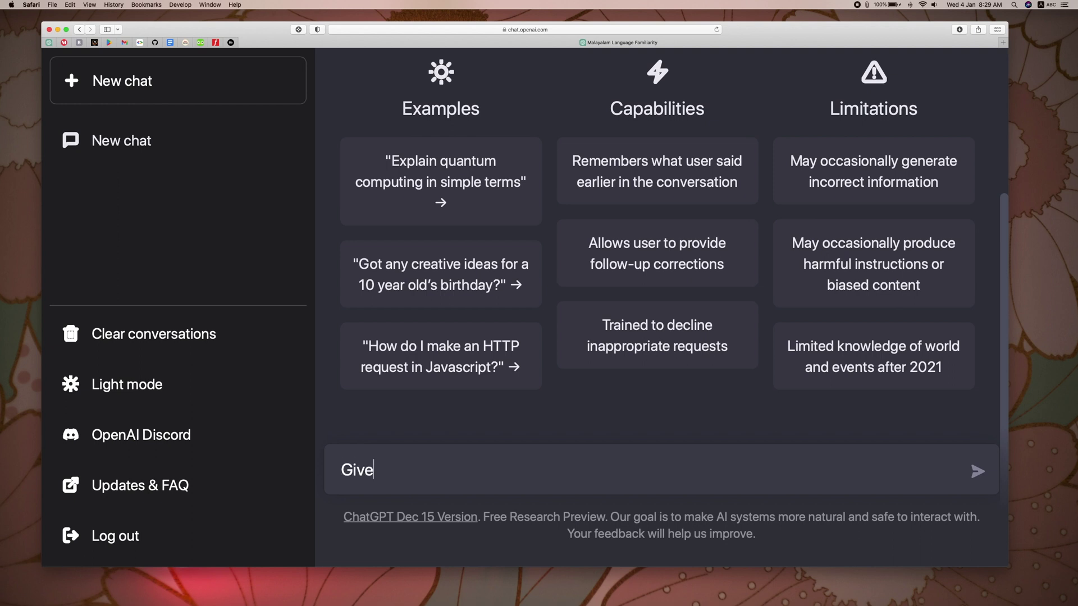
type("tab")
key("BackSpace")
key("BackSpace")
key("BackSpace")
type("me tabul")
key("BackSpace")
type("ulated")
key("BackSpace")
key("BackSpace")
key("BackSpace")
type("ar data ")
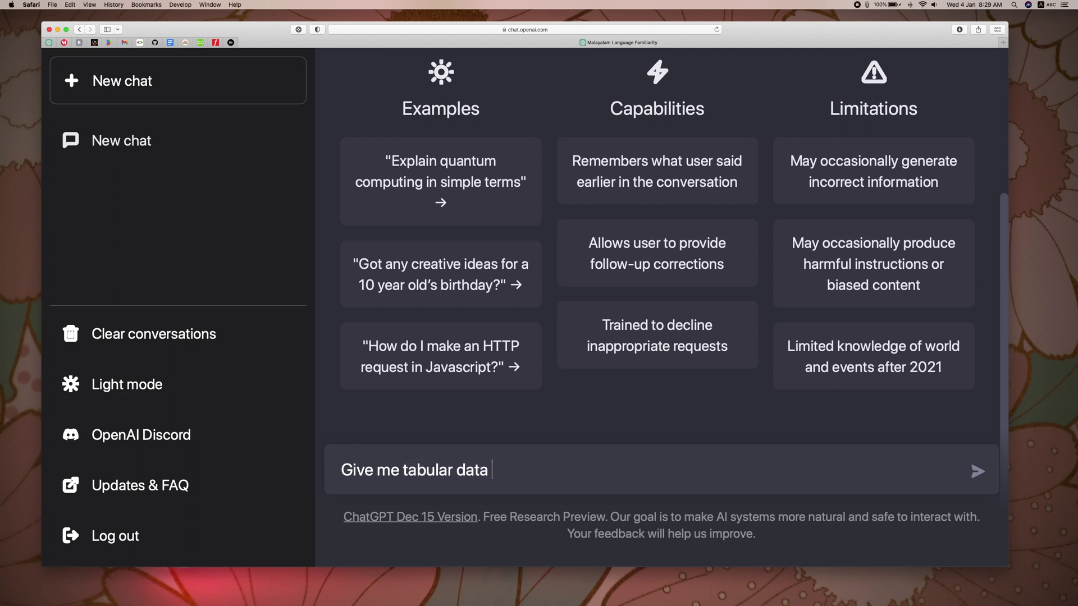
type("of Indian P")
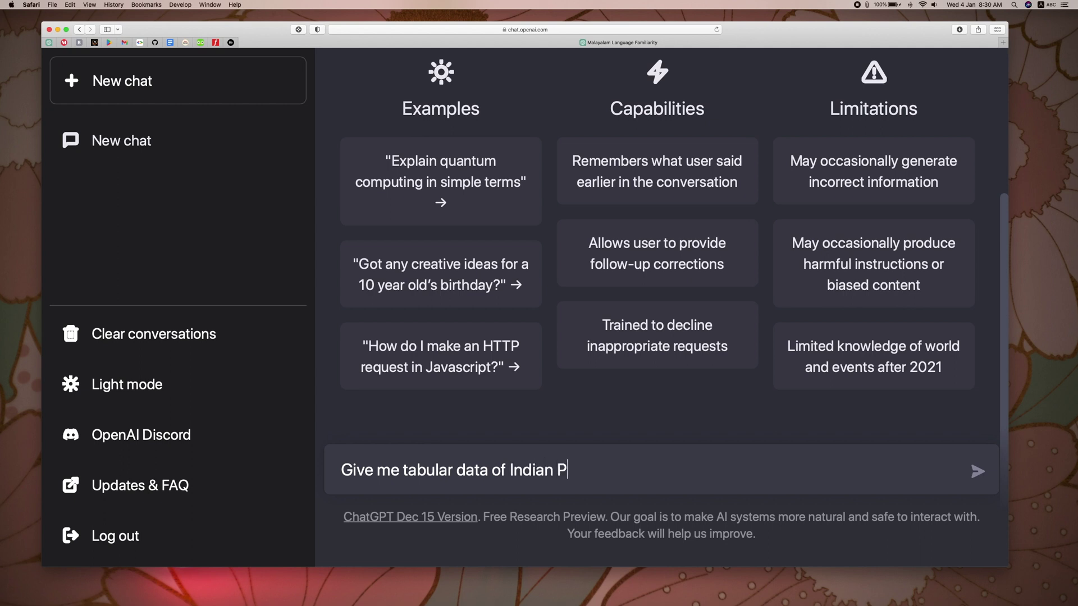
type("opulation")
key("Return")
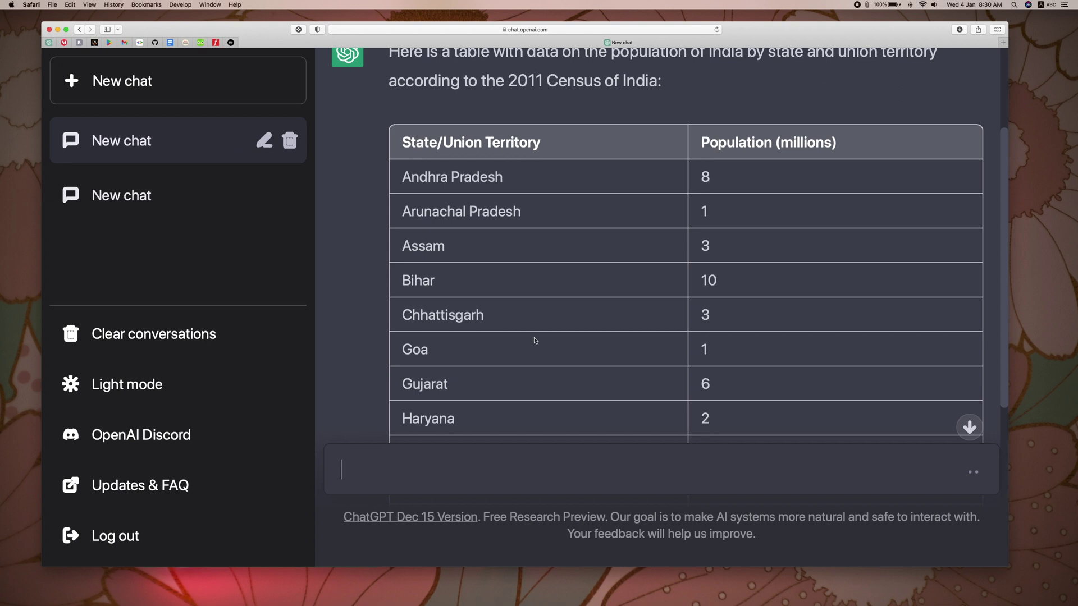
scroll(535, 344, "up", 10)
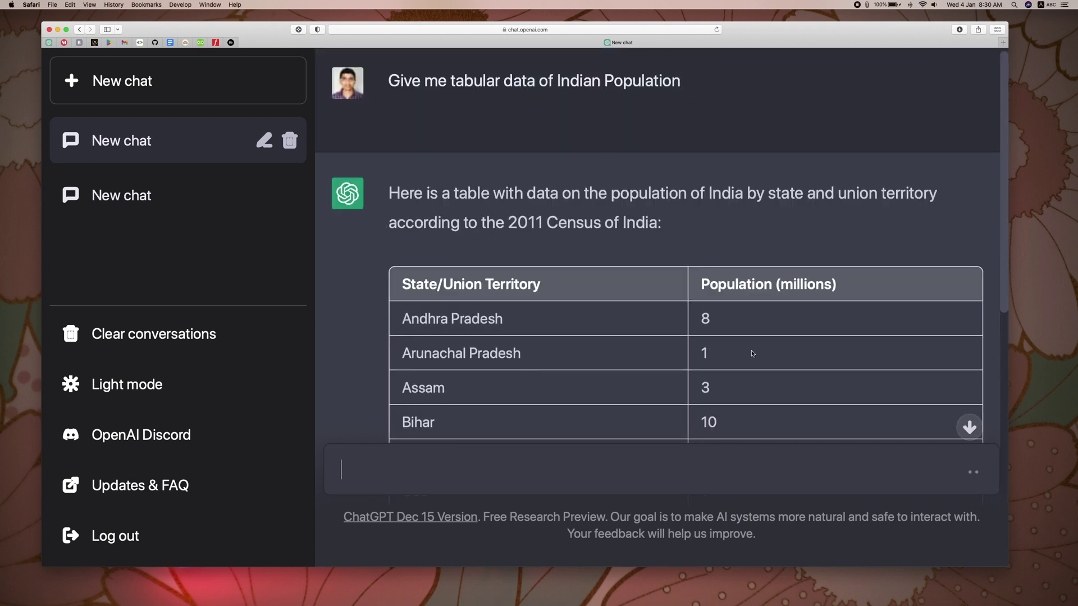
scroll(661, 368, "down", 5)
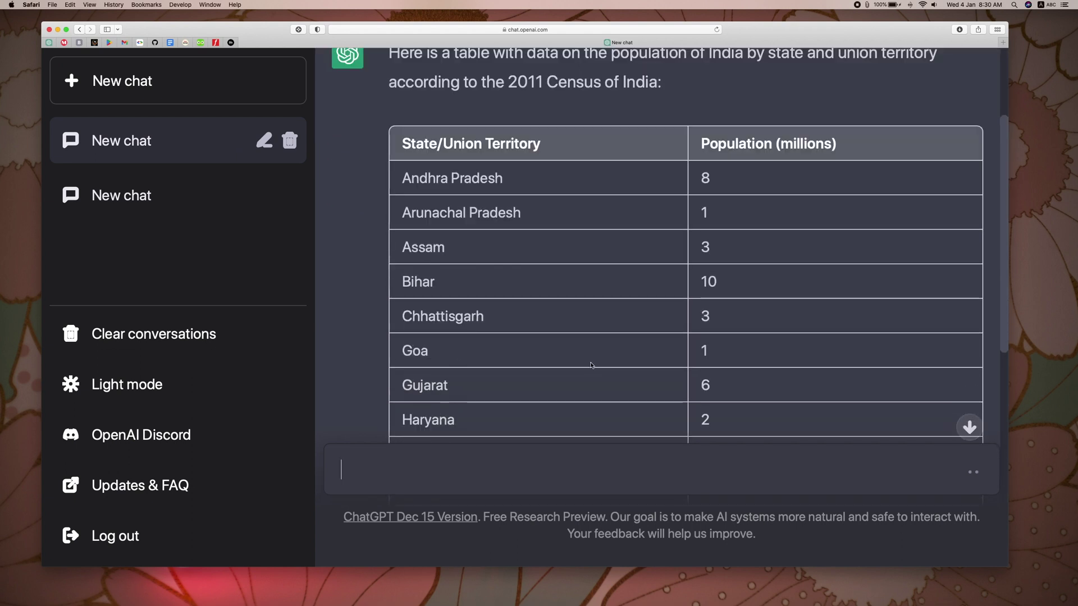
scroll(591, 365, "down", 3)
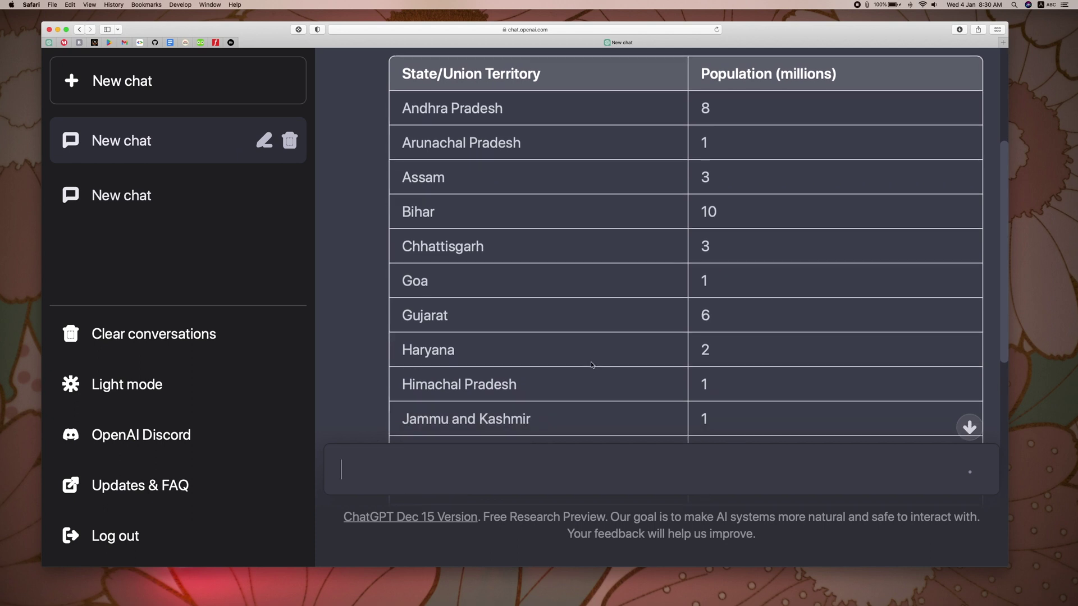
scroll(591, 365, "down", 5)
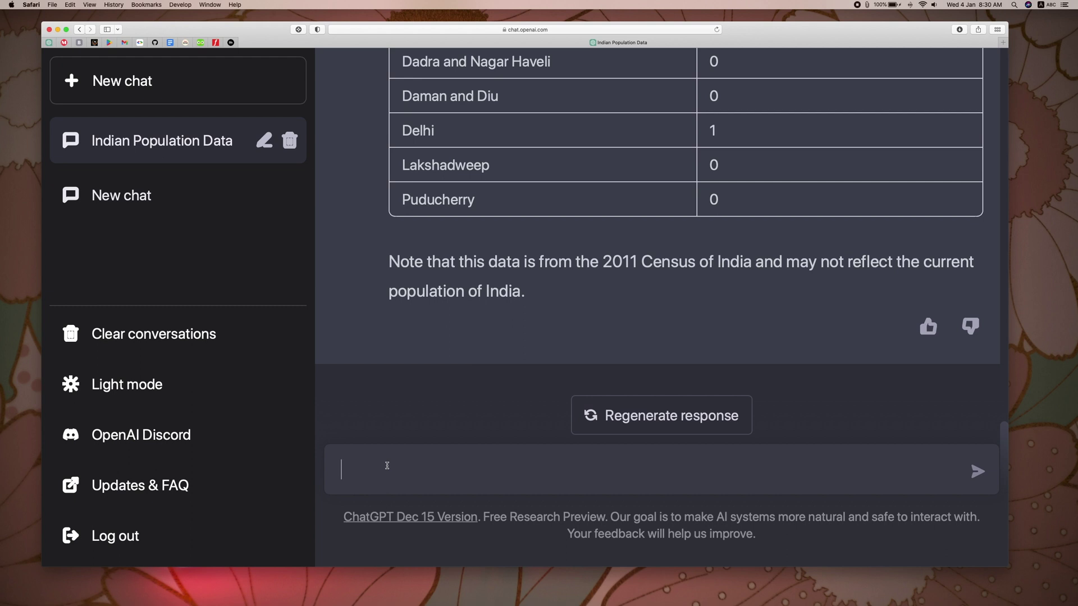
Send 'create a python function for generating sorted array' and check the reply.
type("create a pyth")
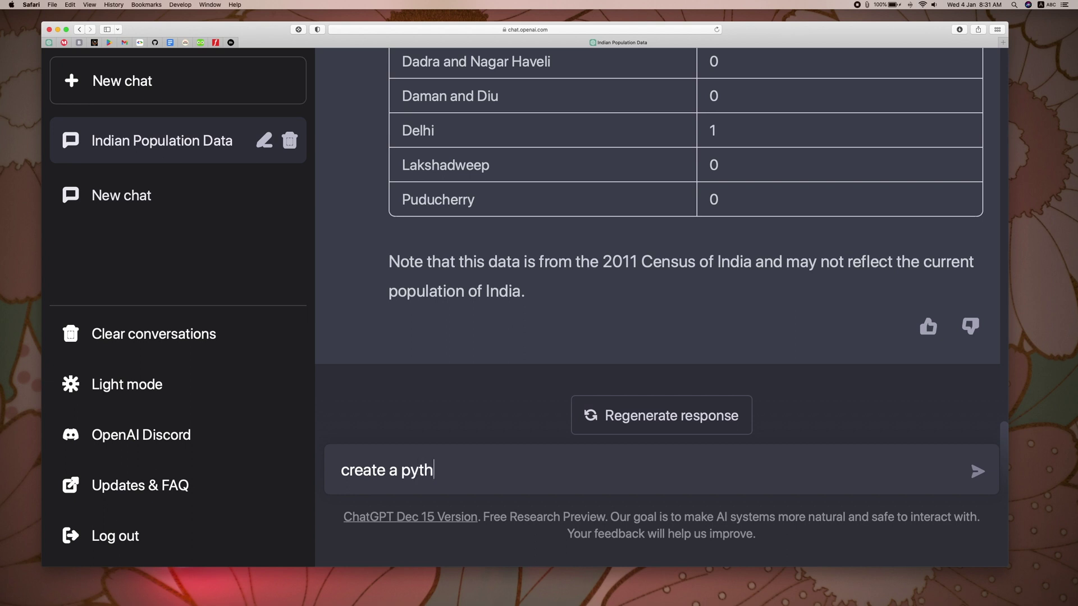
type("on functi")
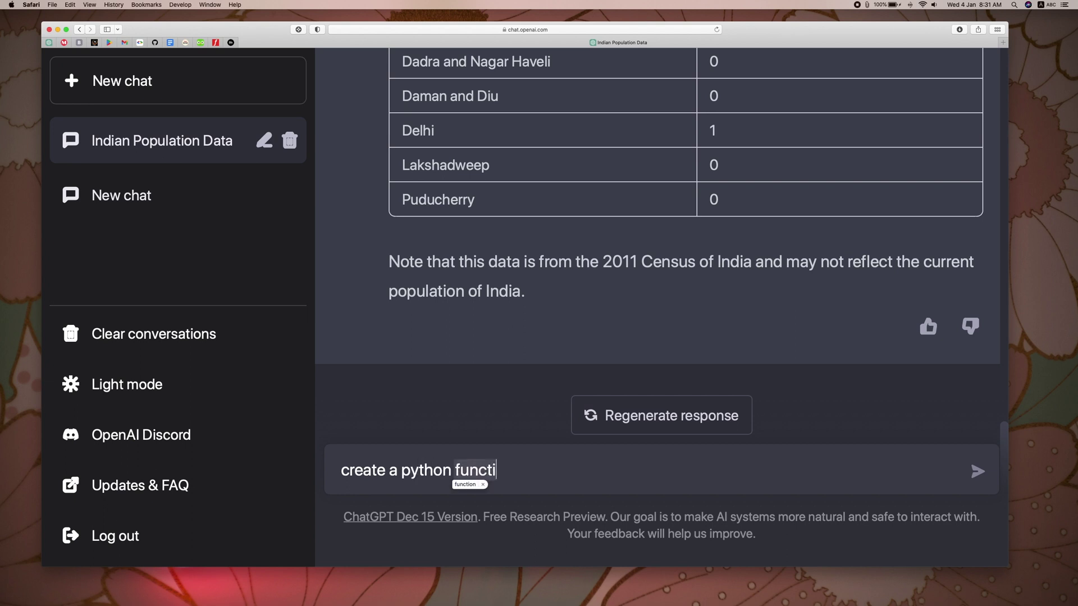
type("on for ge")
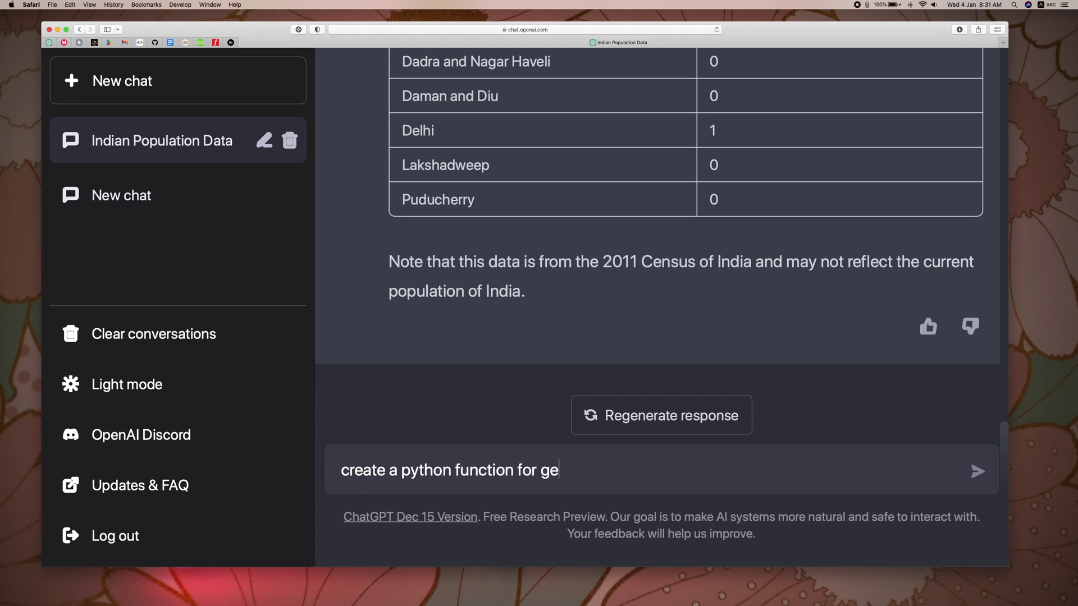
type("nerating o")
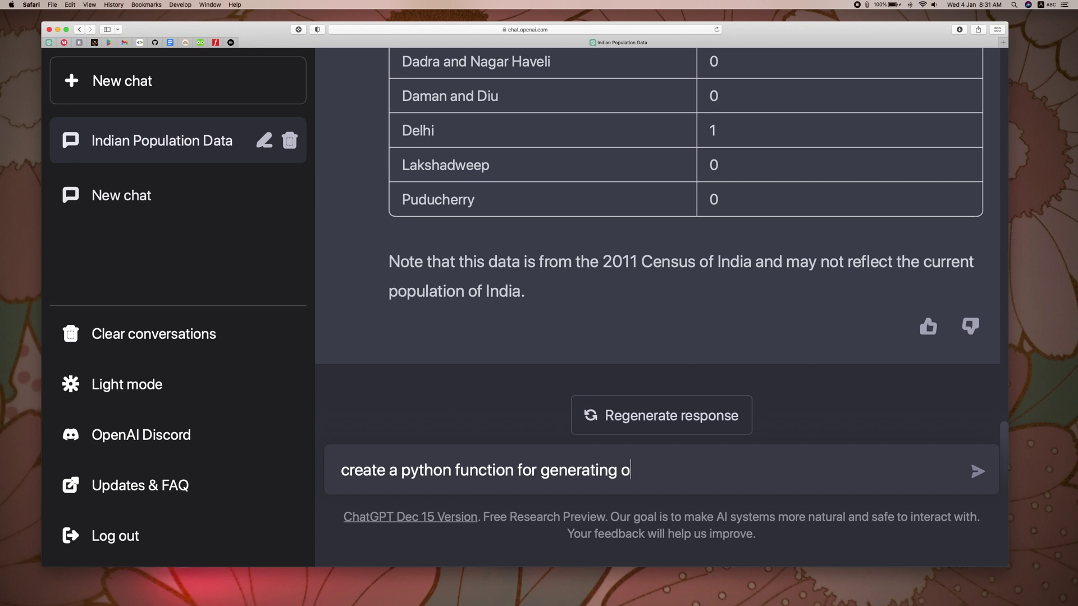
key("BackSpace")
type("sorted array")
key("Return")
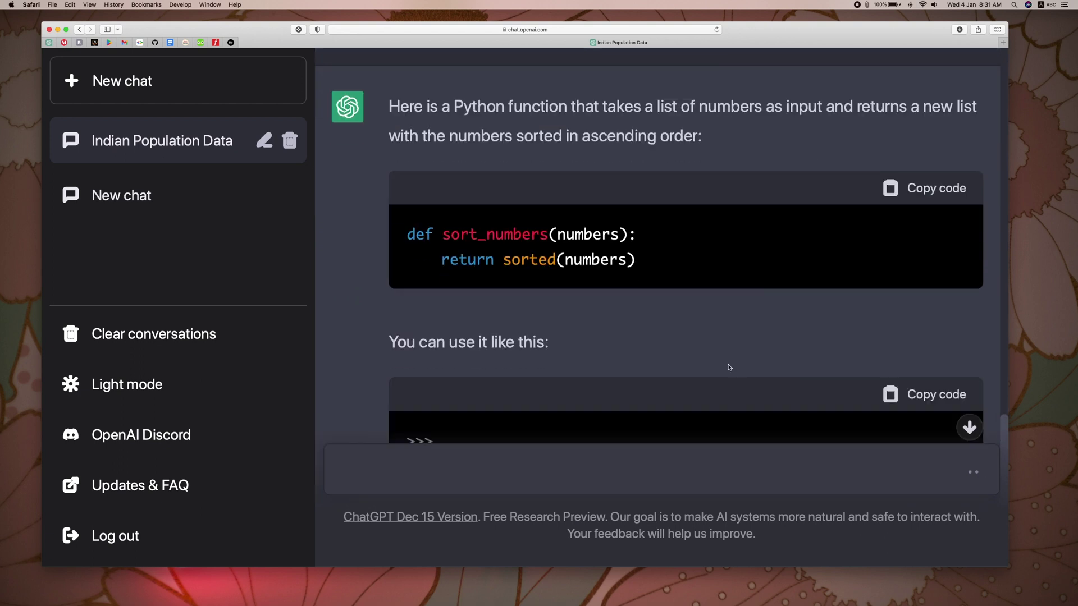
scroll(730, 371, "up", 5)
scroll(718, 352, "down", 1)
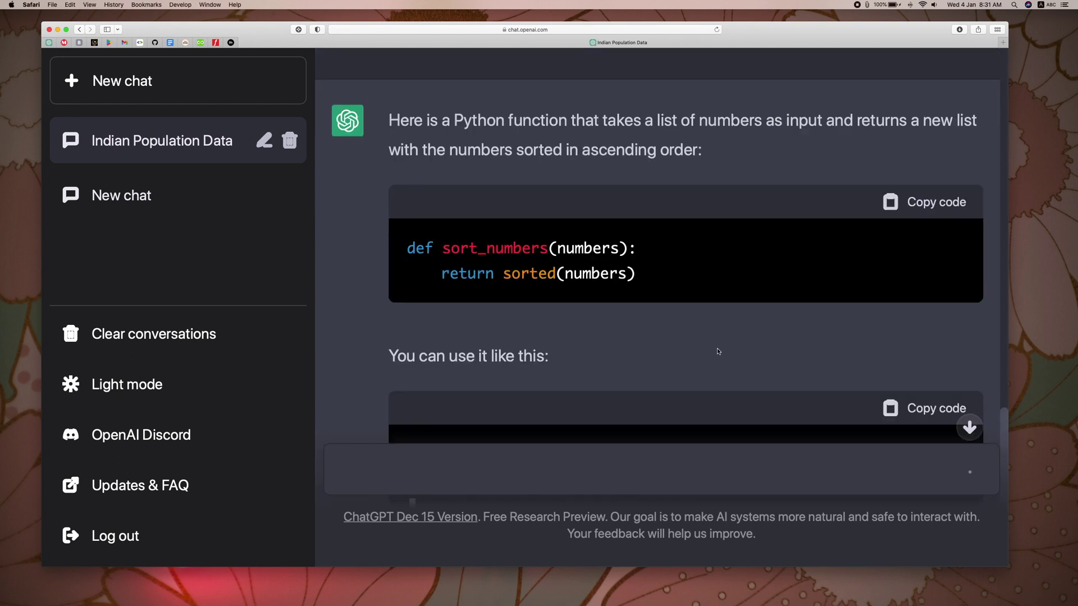
scroll(717, 351, "down", 3)
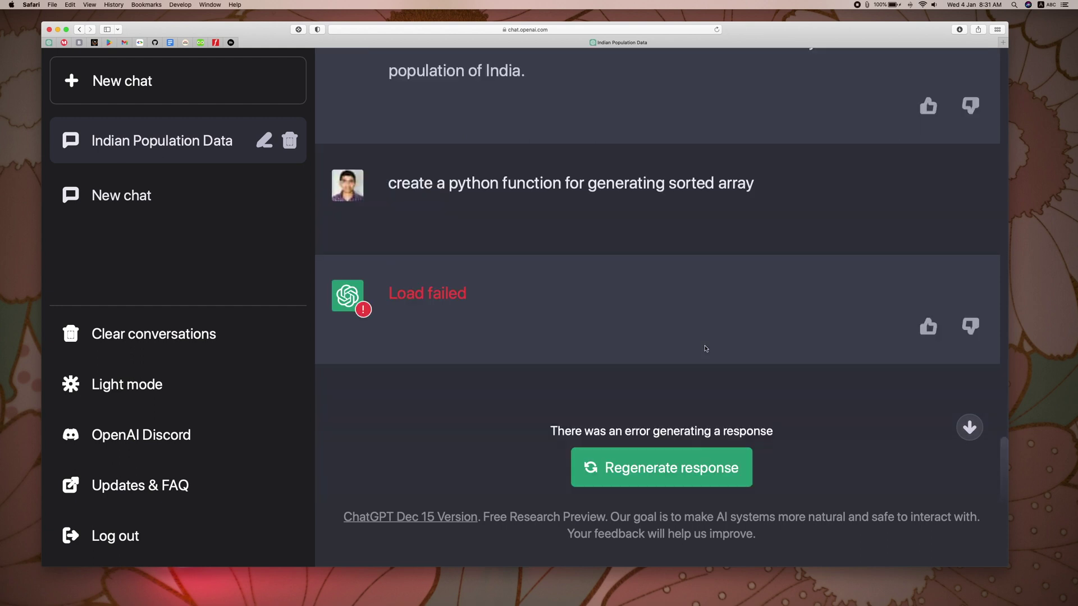
Regenerate the failed reply twice, then reload the ChatGPT page in Safari.
left_click(633, 471)
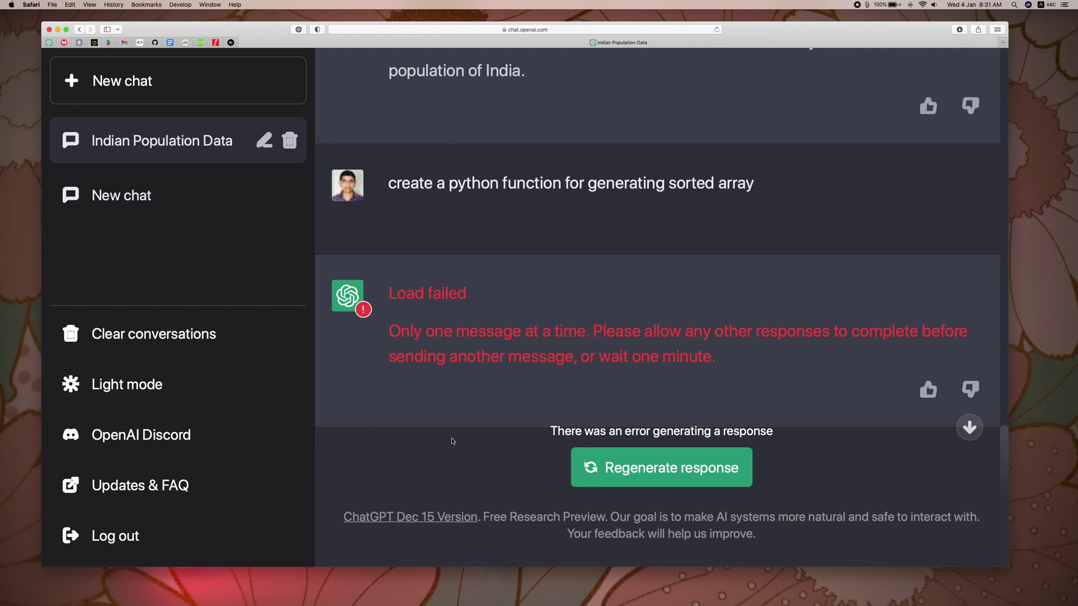
left_click(686, 471)
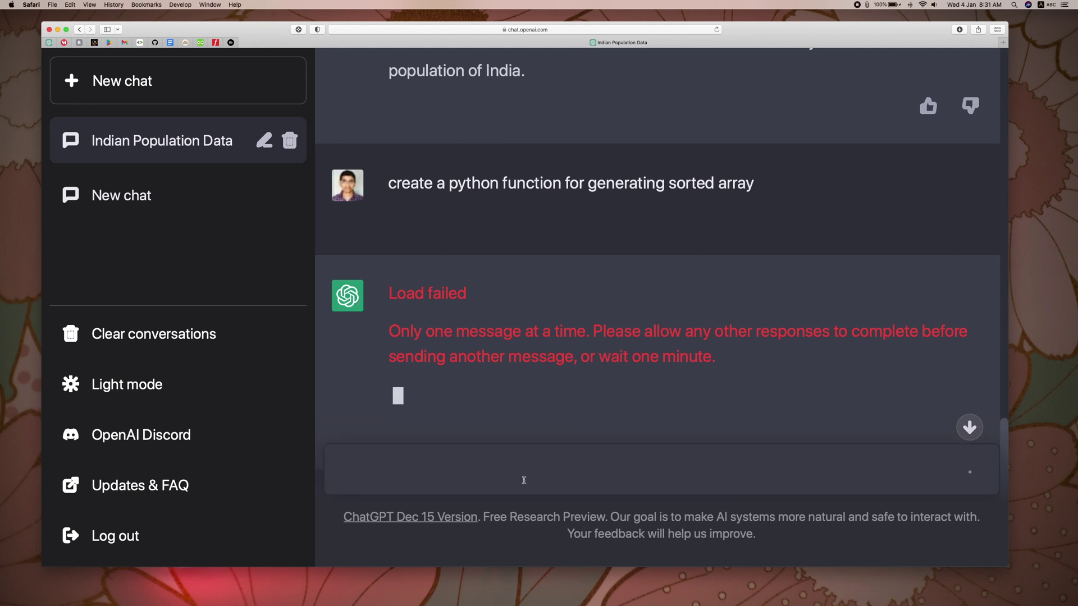
right_click(504, 195)
left_click(528, 226)
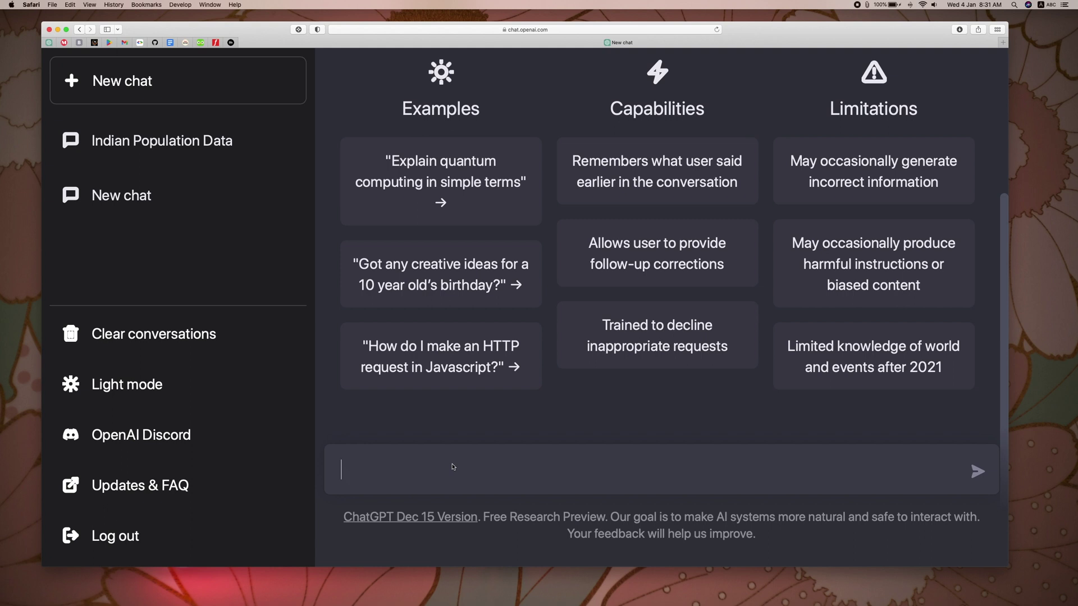
Ask ChatGPT 'I am a Dentist , Create a profile description for LinkedIn' and read the sample profile.
type("I am a Des")
key("BackSpace")
type("ntist ")
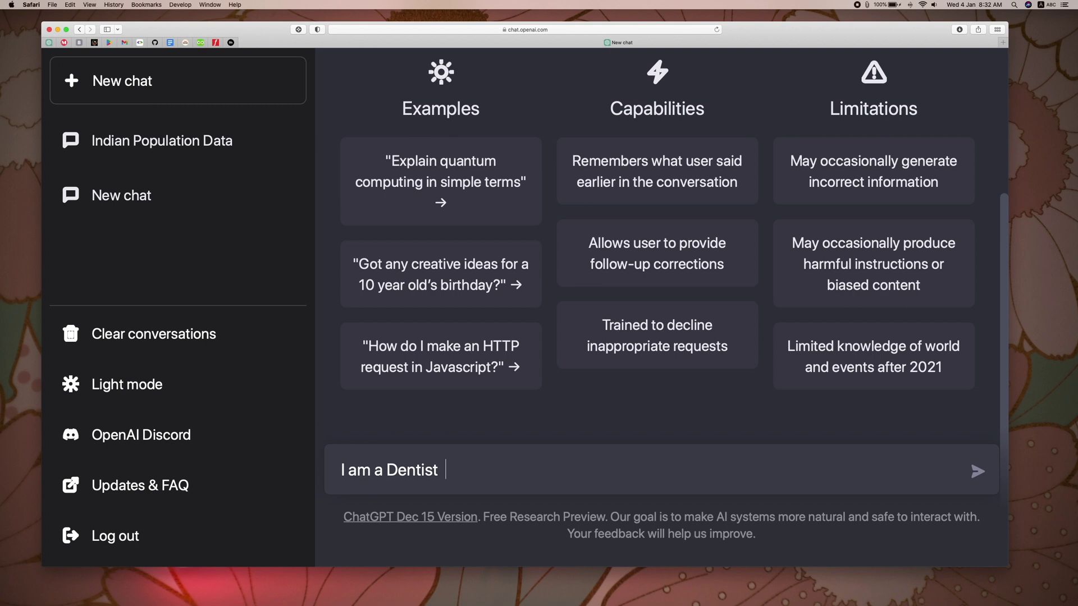
type(", Giv")
key("BackSpace")
key("BackSpace")
key("BackSpace")
type("Cr")
type("at")
key("BackSpace")
key("BackSpace")
type("eate a profile ")
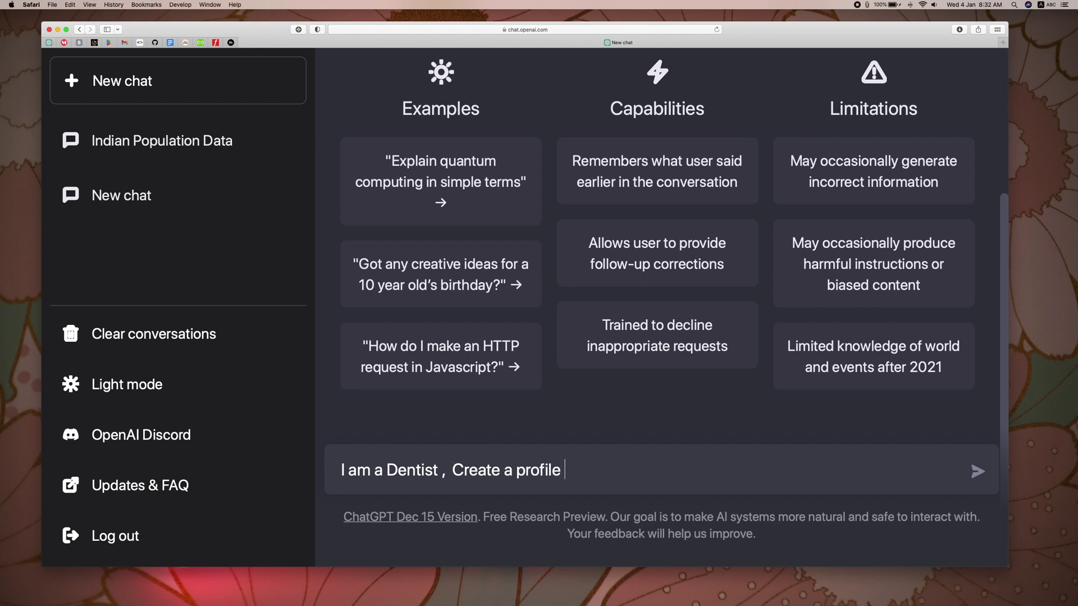
type("description f")
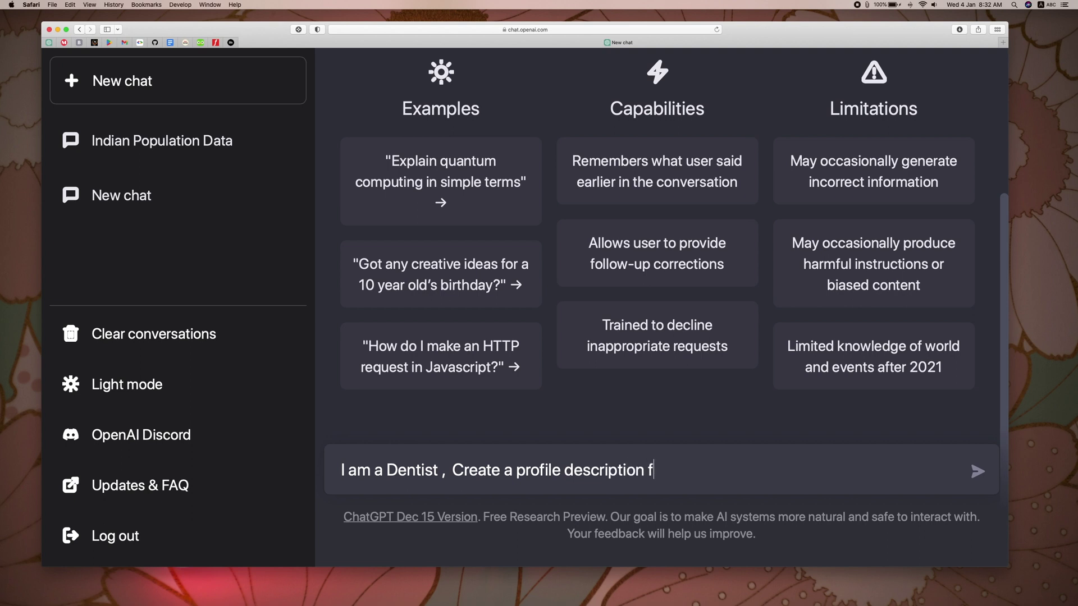
type("or LinkedIN")
key("BackSpace")
type("n")
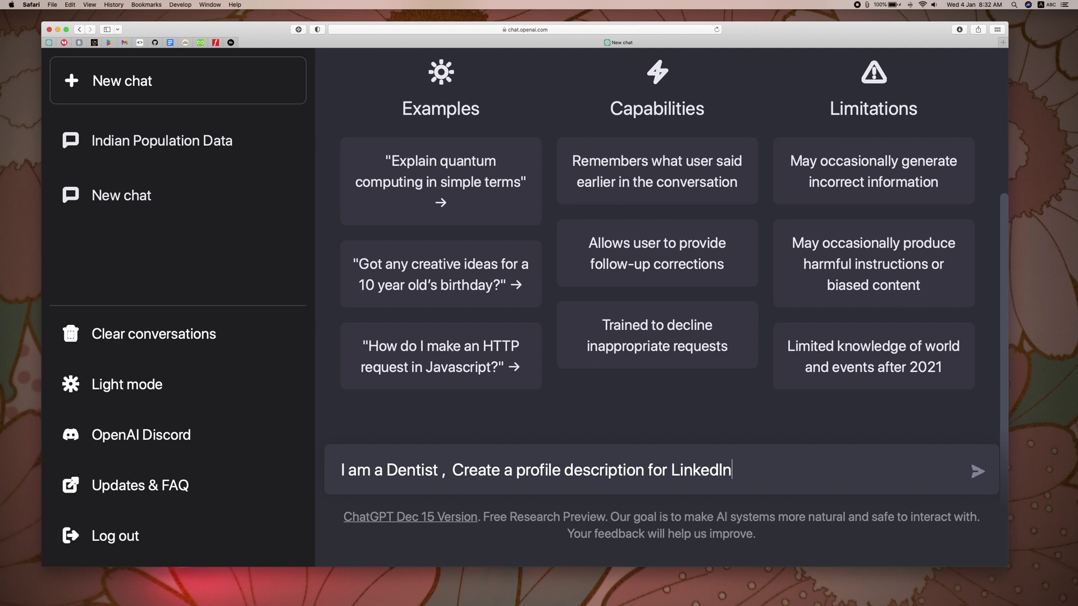
key("Return")
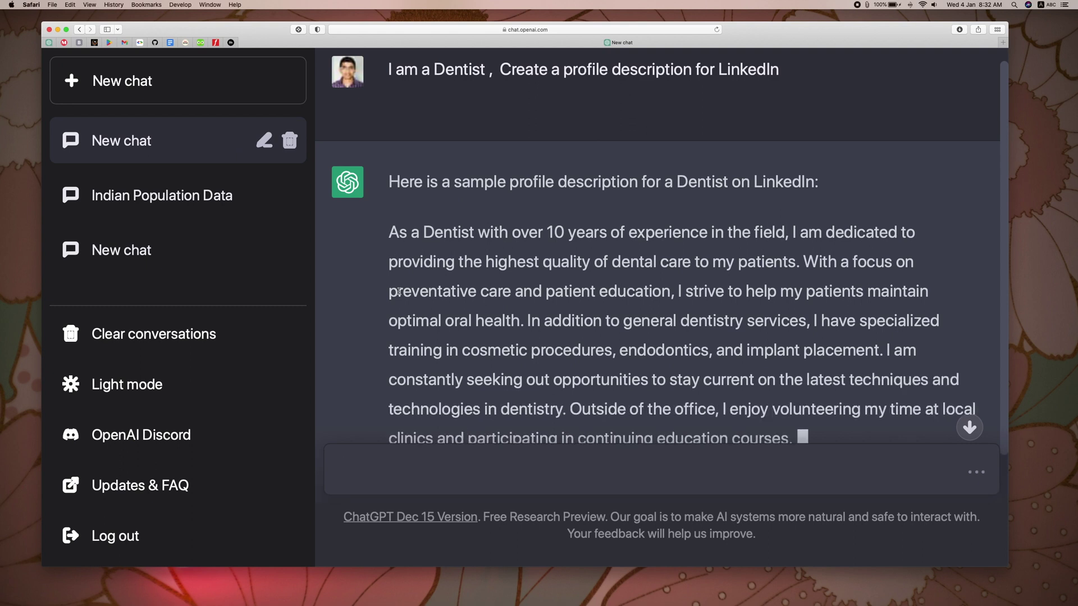
scroll(492, 280, "down", 2)
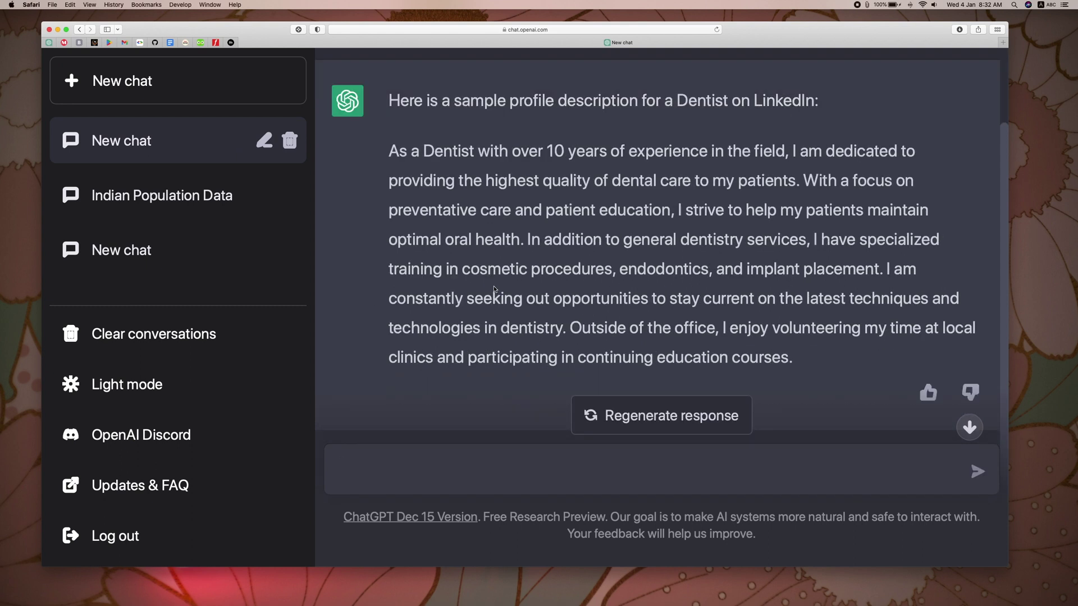
scroll(492, 280, "down", 1)
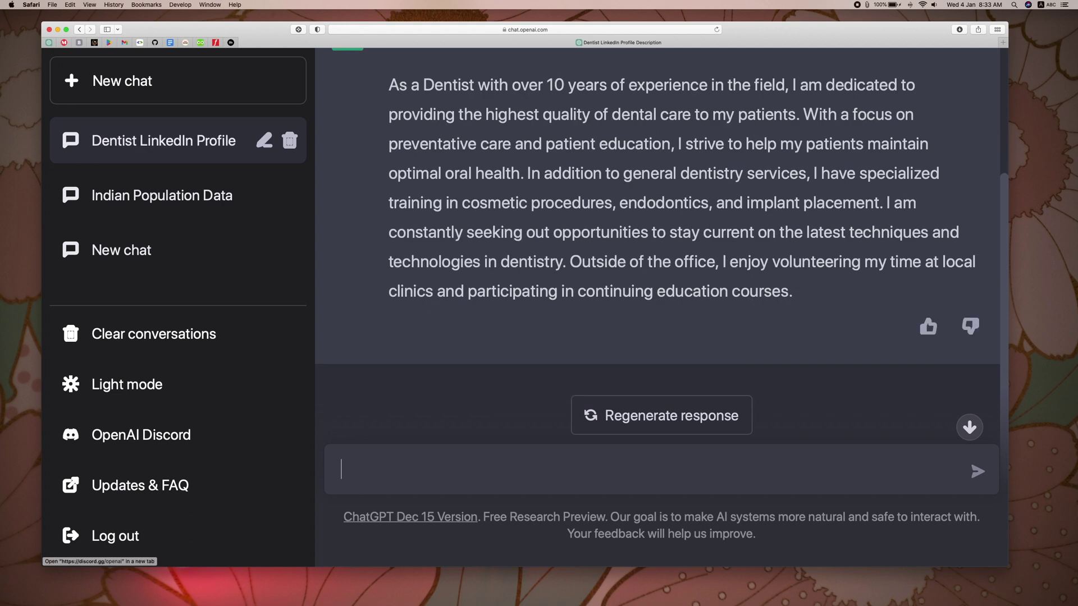
Send the prompt 'create a song topic "Water"' in the Dentist LinkedIn Profile chat.
left_click(409, 447)
type("c")
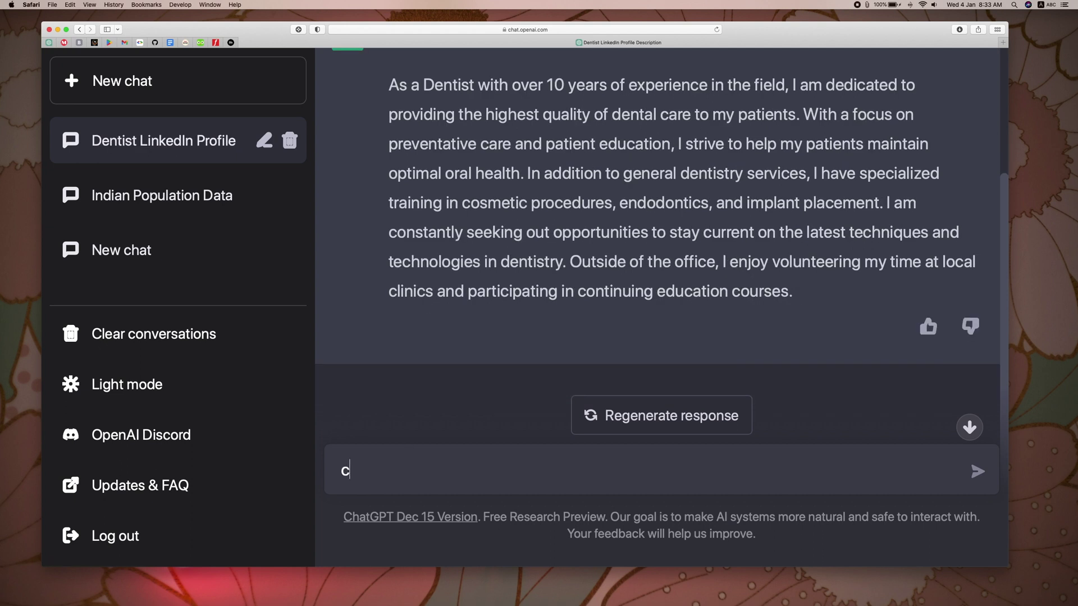
type("reate a soi")
key("BackSpace")
type("ng te")
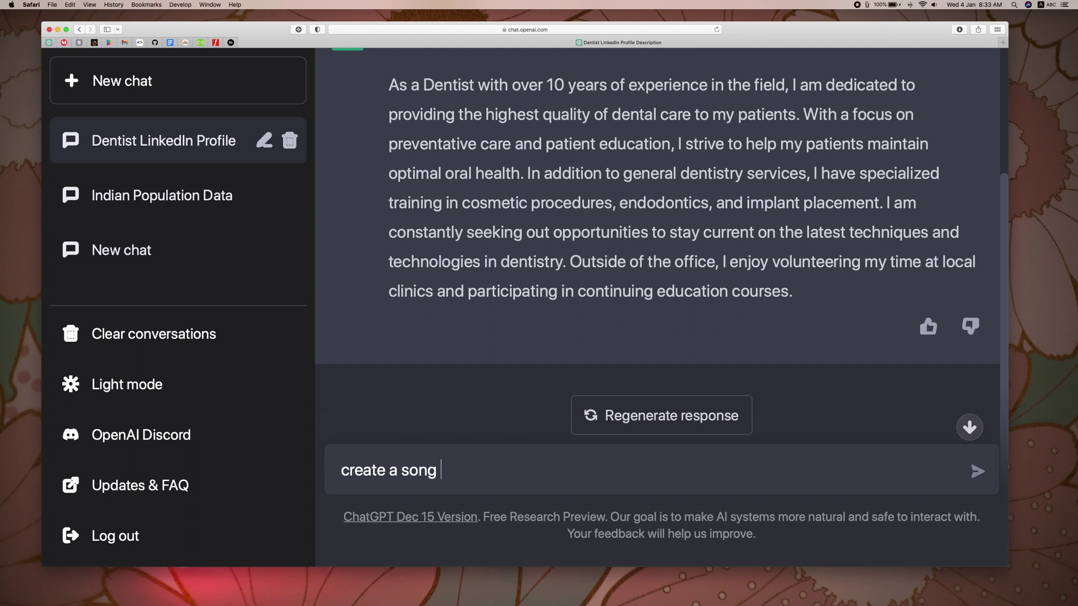
key("BackSpace")
type("opic \"\"")
key("Left")
type("Water")
key("Right")
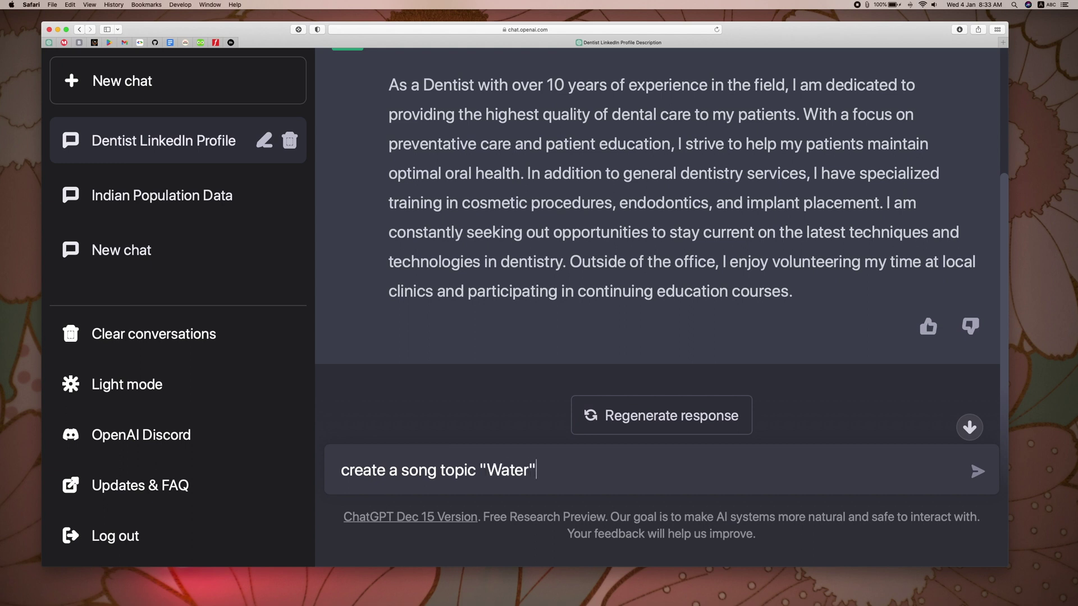
key("Return")
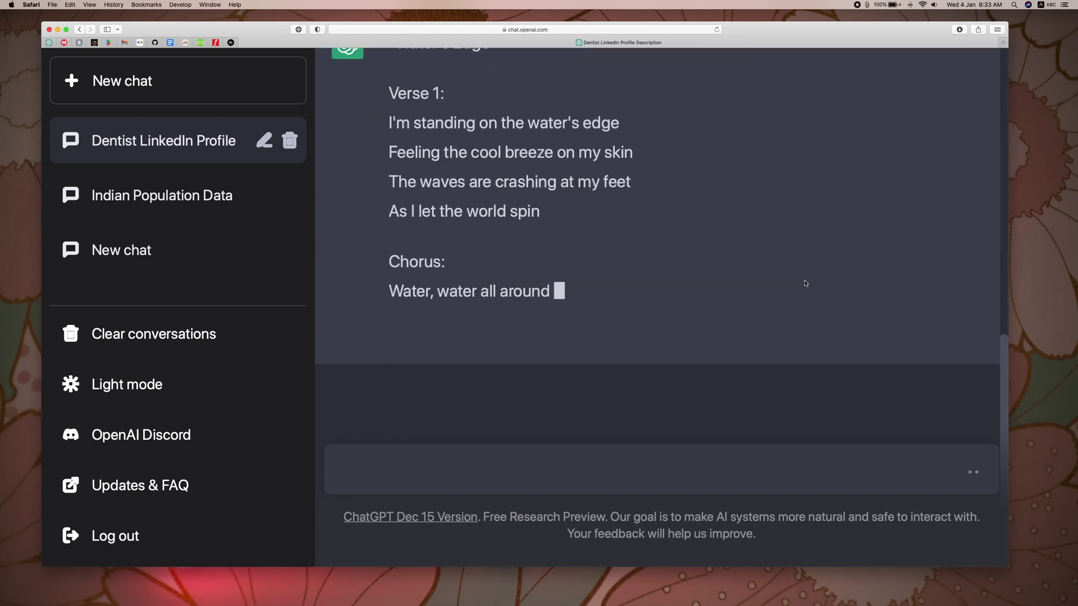
Scroll through the reply song "Water's Edge" with its verses, chorus and bridge.
scroll(683, 325, "up", 5)
scroll(560, 178, "up", 3)
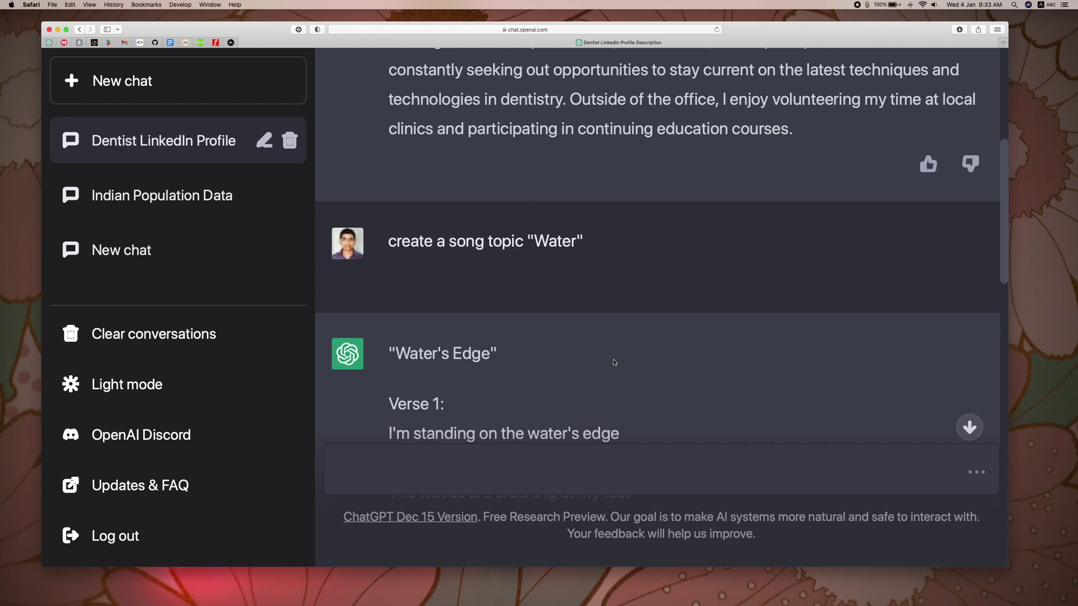
scroll(615, 359, "down", 7)
scroll(614, 359, "down", 9)
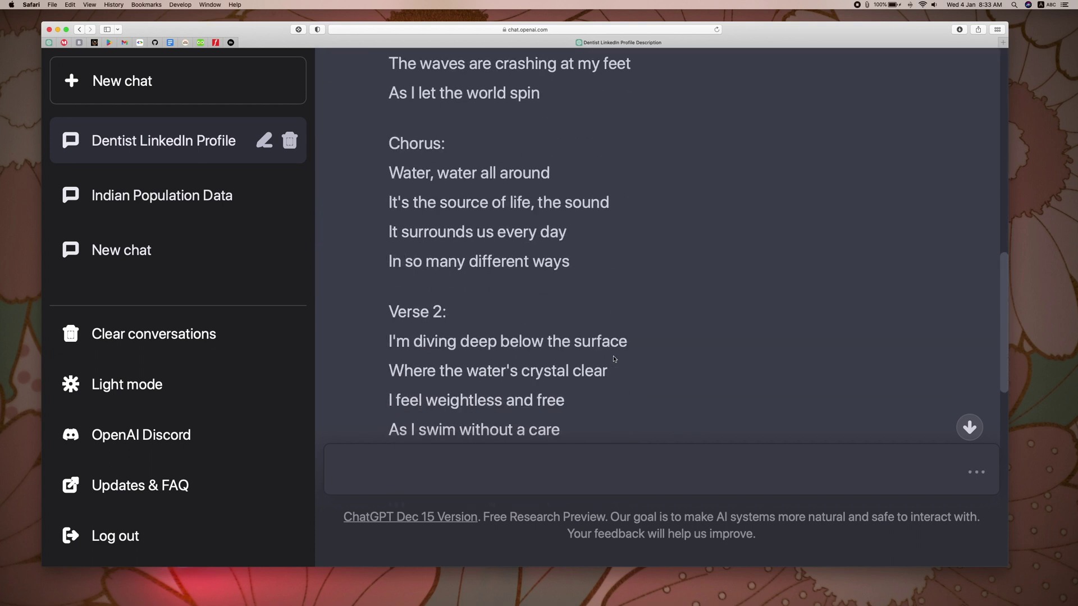
scroll(612, 359, "down", 5)
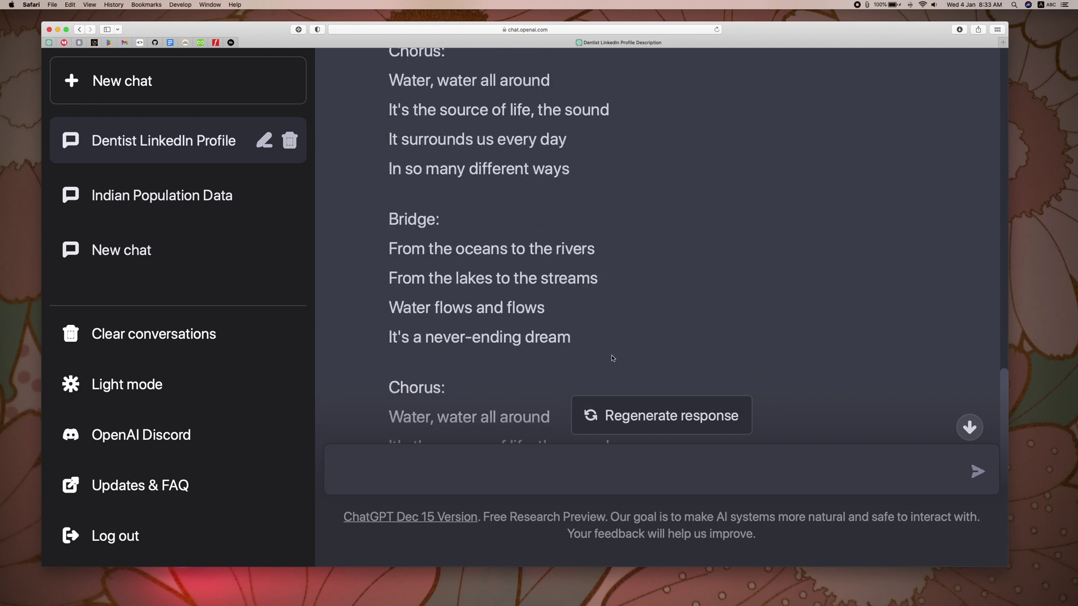